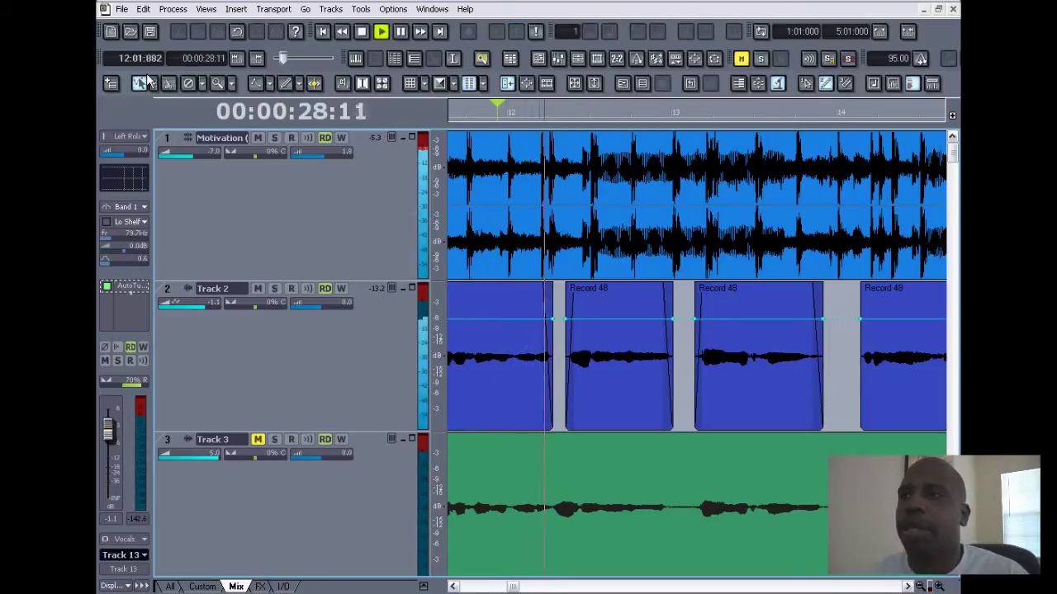
Stop playback, rewind to the song start, and play the song again
{"action": "key", "text": "space"}
{"action": "key", "text": "ctrl+Home"}
{"action": "key", "text": "space"}
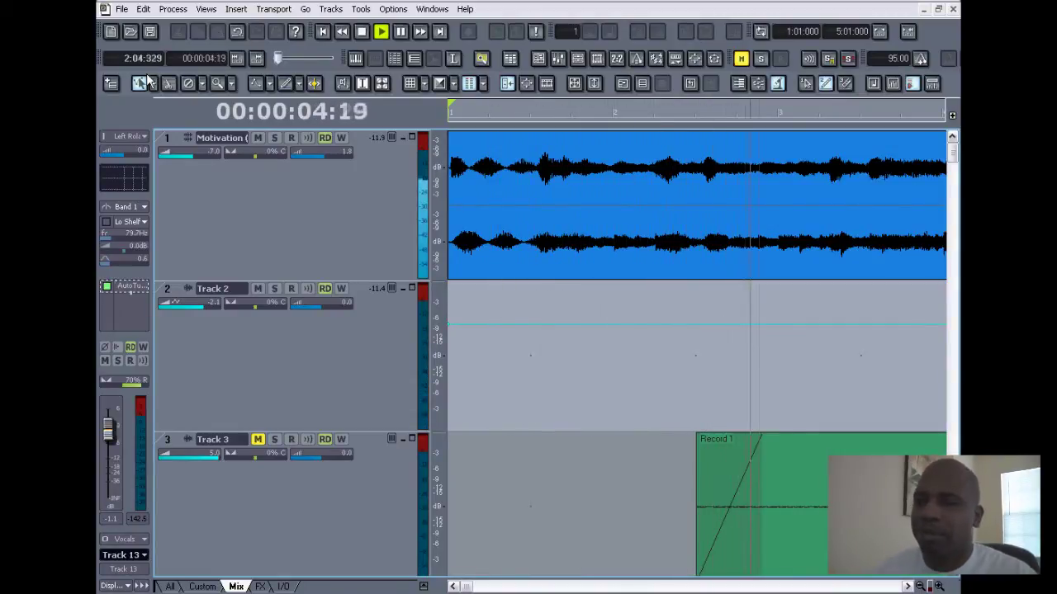
Zoom out and scroll through the tracks, including Track 13, while the song plays to about 22 seconds
{"action": "key", "text": "Down"}
{"action": "key", "text": "ctrl+Left"}
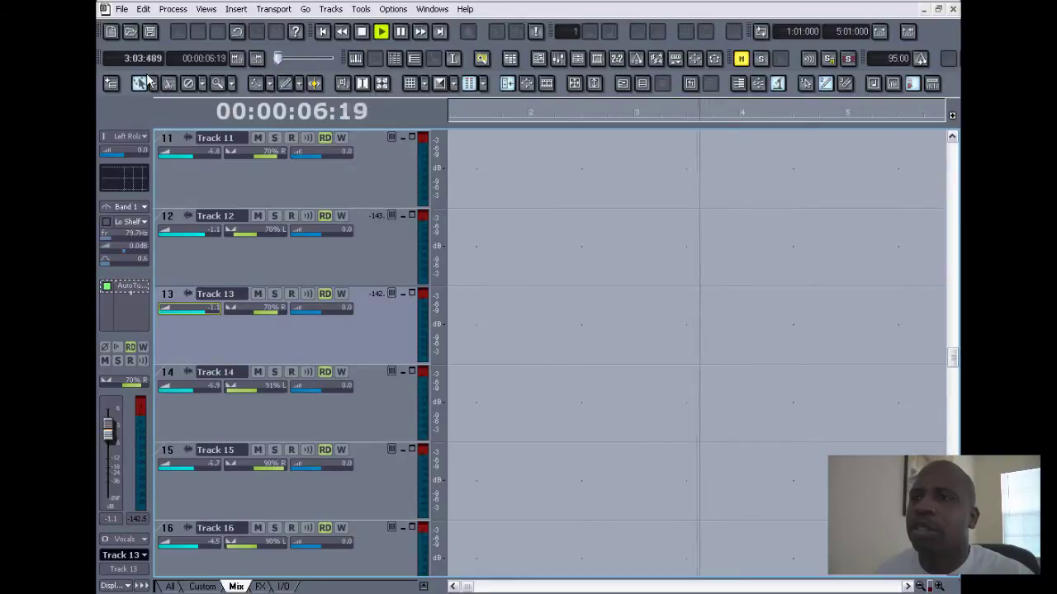
{"action": "key", "text": "ctrl+Down"}
{"action": "key", "text": "ctrl+Down"}
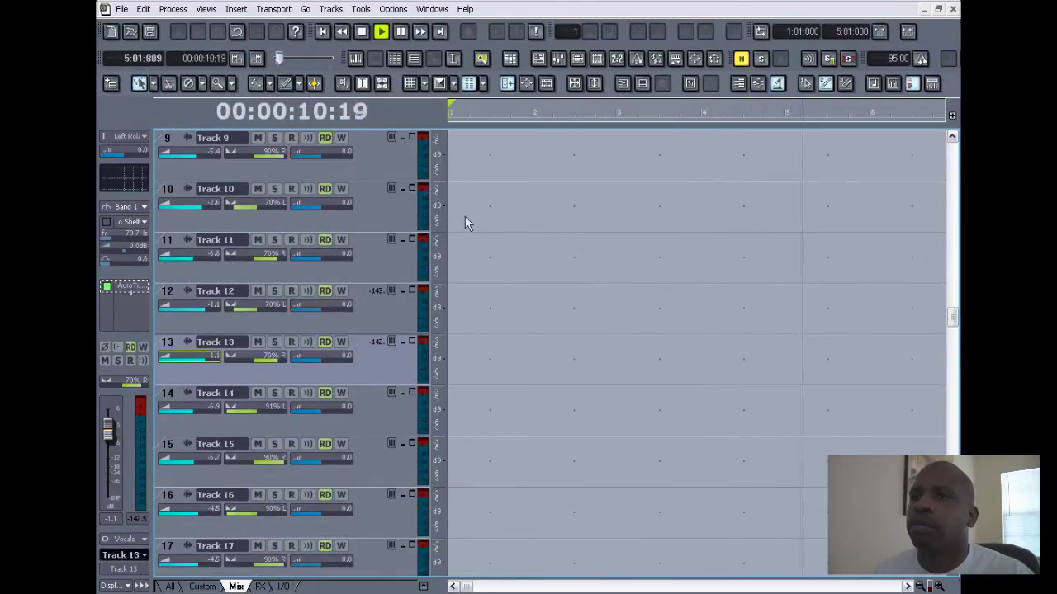
{"action": "scroll", "coordinate": [553, 248], "scroll_direction": "up", "scroll_amount": 5}
{"action": "scroll", "coordinate": [552, 254], "scroll_direction": "up", "scroll_amount": 3}
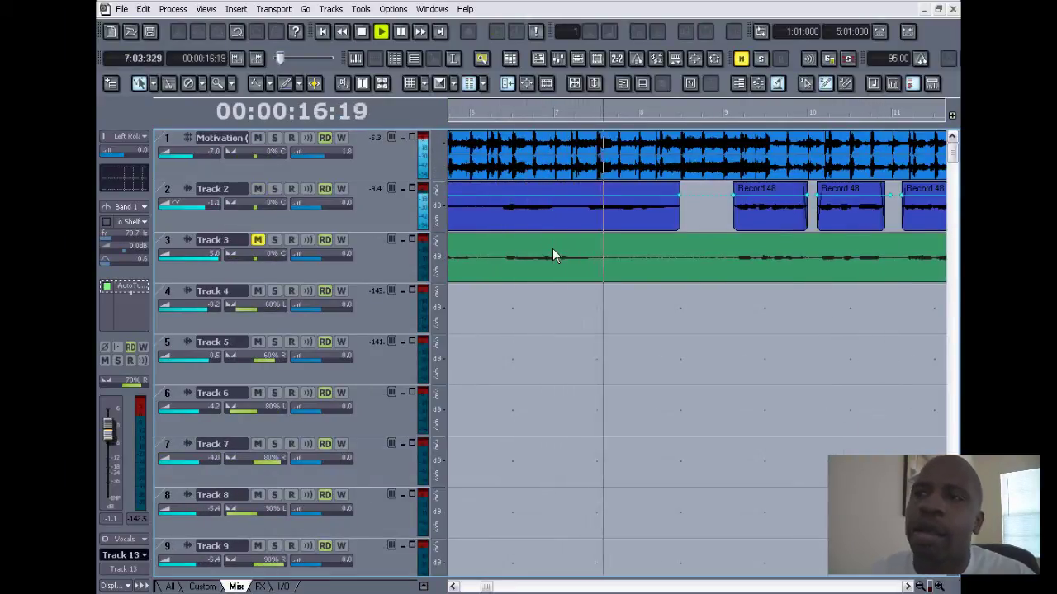
{"action": "scroll", "coordinate": [552, 255], "scroll_direction": "down", "scroll_amount": 3}
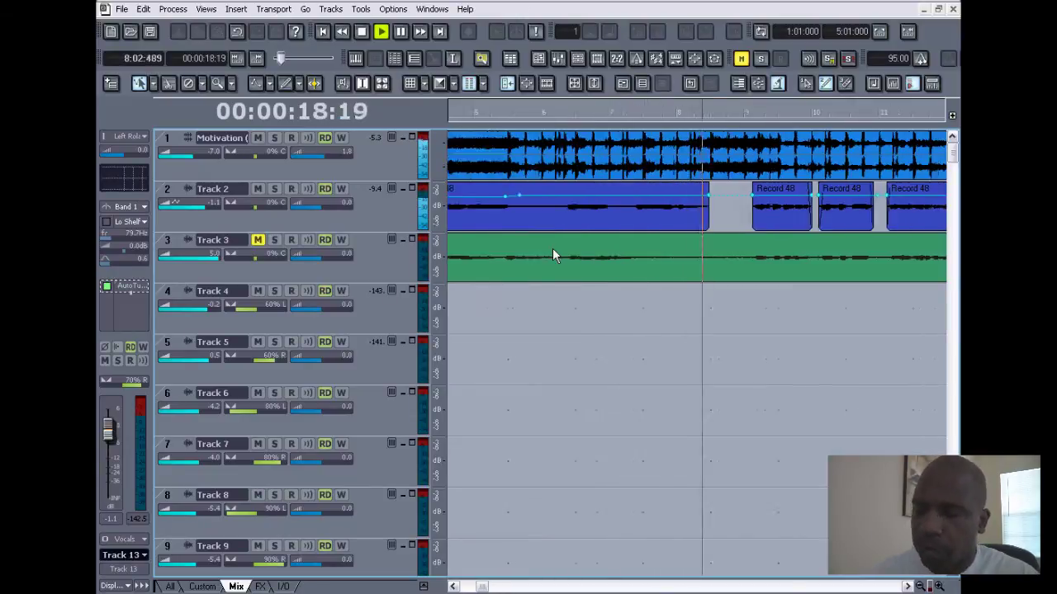
{"action": "scroll", "coordinate": [552, 255], "scroll_direction": "down", "scroll_amount": 1}
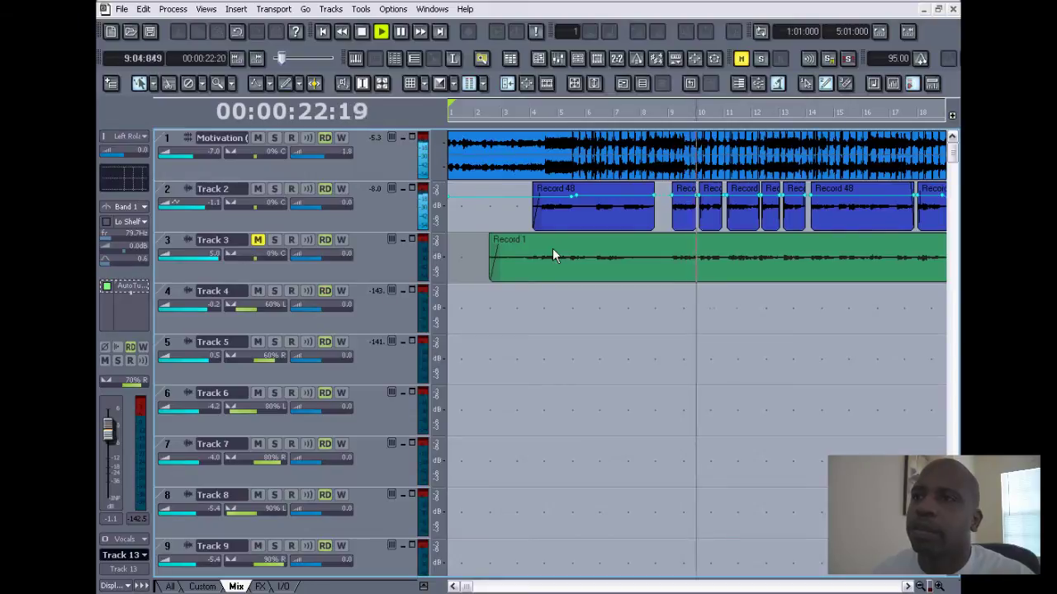
{"action": "scroll", "coordinate": [553, 255], "scroll_direction": "up", "scroll_amount": 2}
{"action": "scroll", "coordinate": [552, 256], "scroll_direction": "down", "scroll_amount": 3}
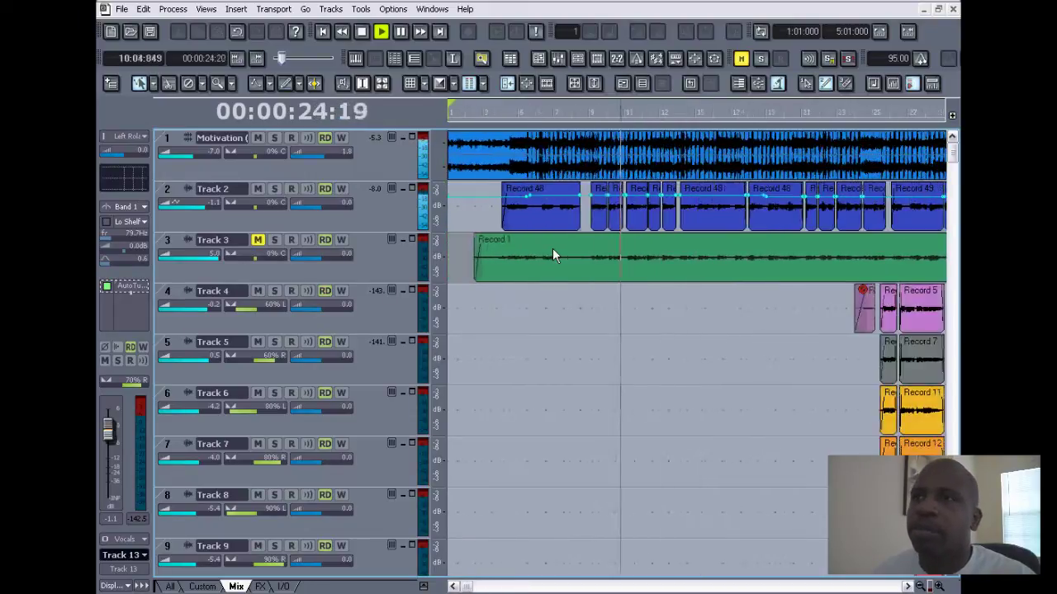
{"action": "scroll", "coordinate": [552, 250], "scroll_direction": "down", "scroll_amount": 1}
{"action": "scroll", "coordinate": [552, 250], "scroll_direction": "up", "scroll_amount": 2}
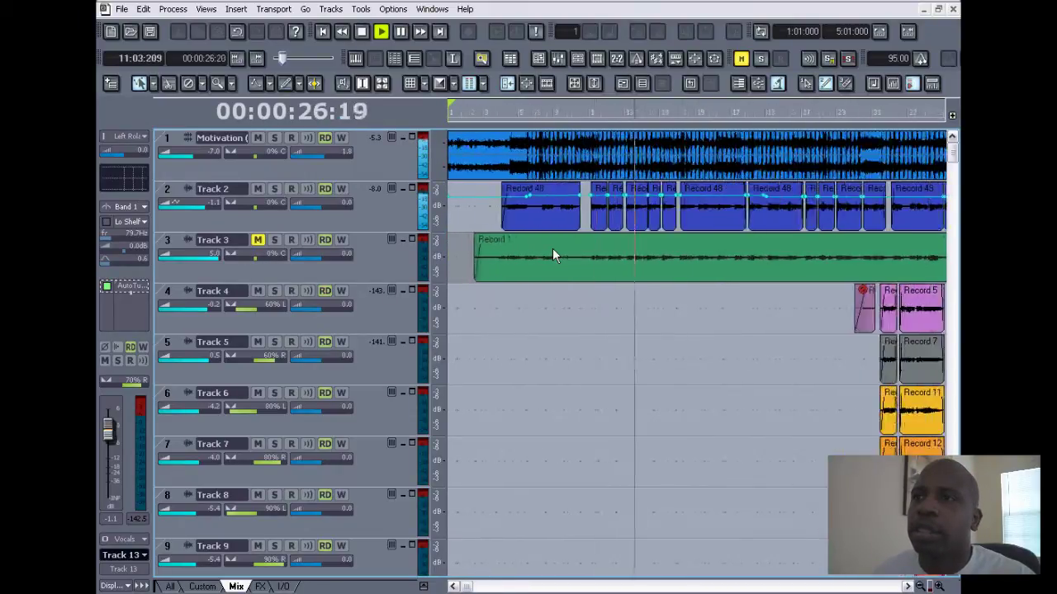
{"action": "scroll", "coordinate": [552, 250], "scroll_direction": "down", "scroll_amount": 1}
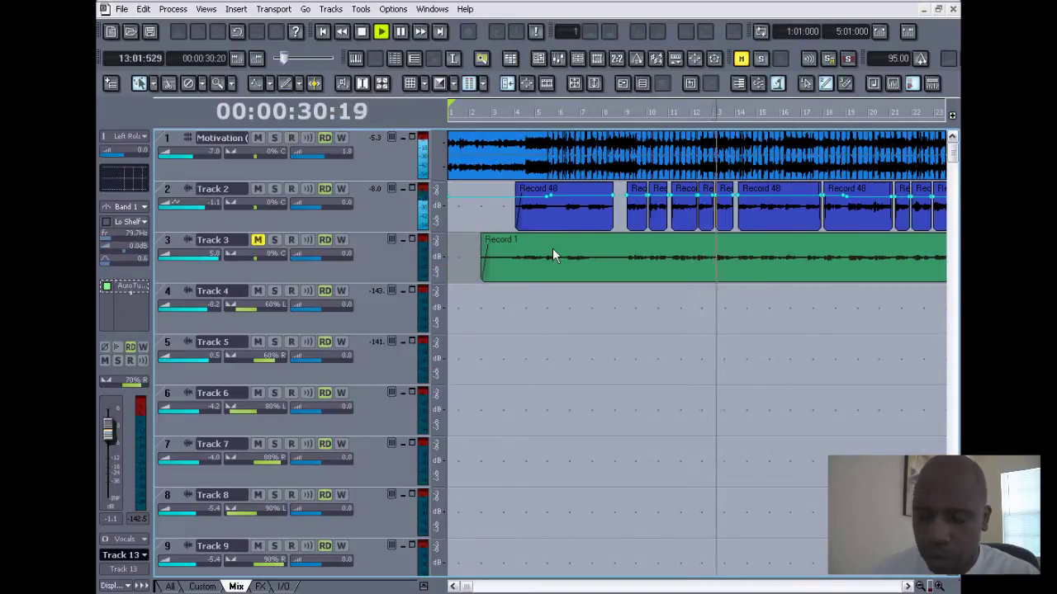
{"action": "scroll", "coordinate": [552, 248], "scroll_direction": "down", "scroll_amount": 3}
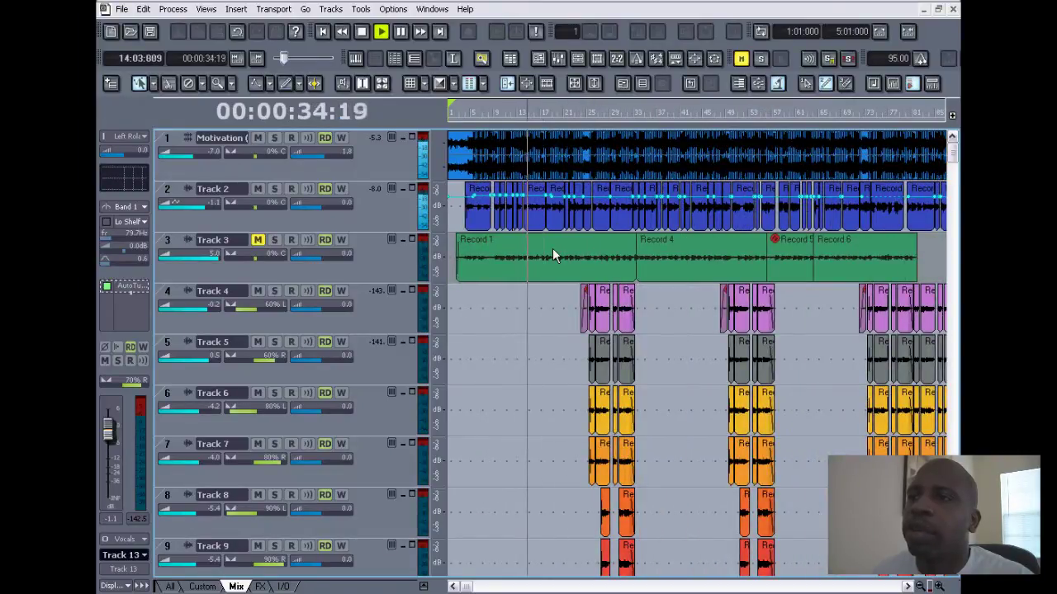
{"action": "scroll", "coordinate": [553, 247], "scroll_direction": "down", "scroll_amount": 1}
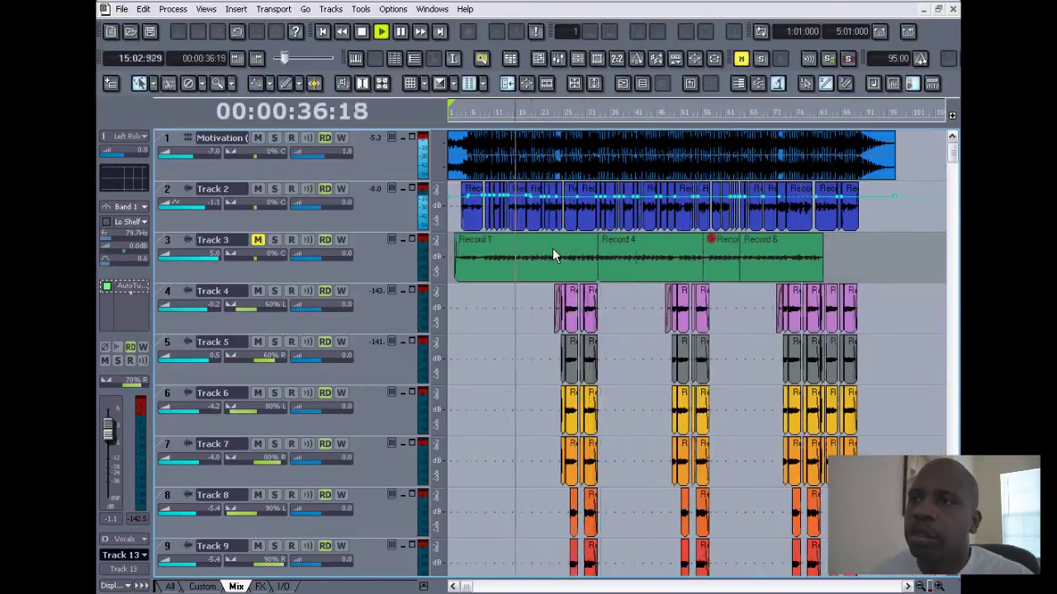
{"action": "scroll", "coordinate": [552, 248], "scroll_direction": "up", "scroll_amount": 4}
{"action": "scroll", "coordinate": [552, 248], "scroll_direction": "up", "scroll_amount": 3}
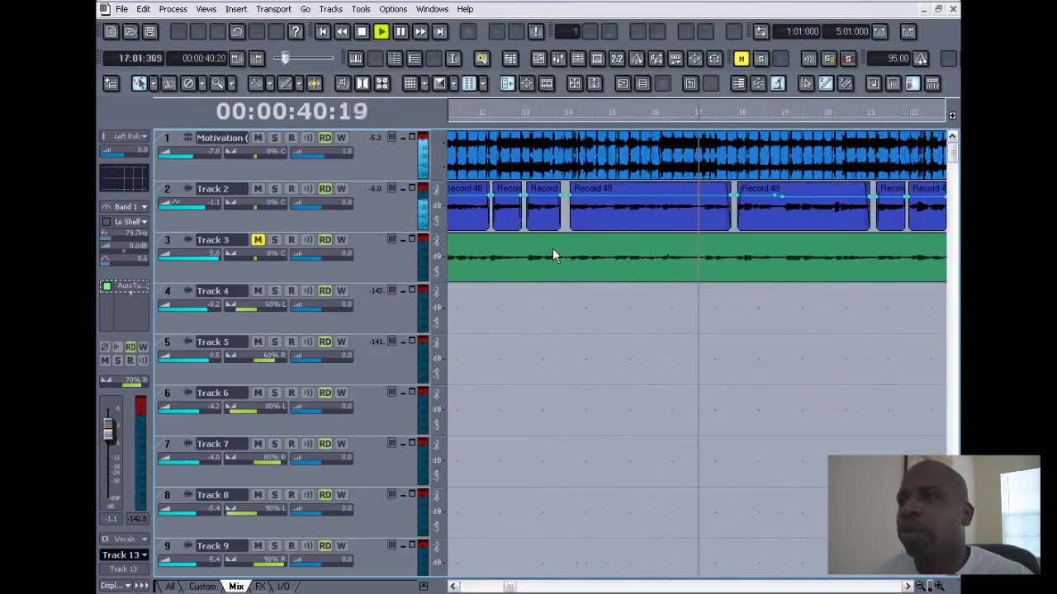
{"action": "scroll", "coordinate": [553, 248], "scroll_direction": "down", "scroll_amount": 4}
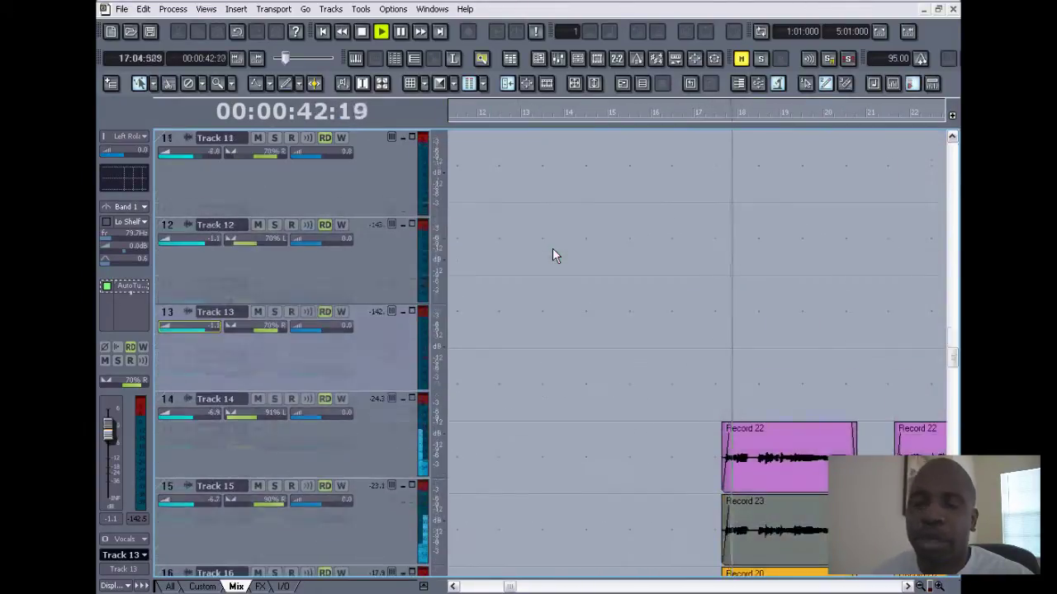
{"action": "scroll", "coordinate": [748, 224], "scroll_direction": "down", "scroll_amount": 2}
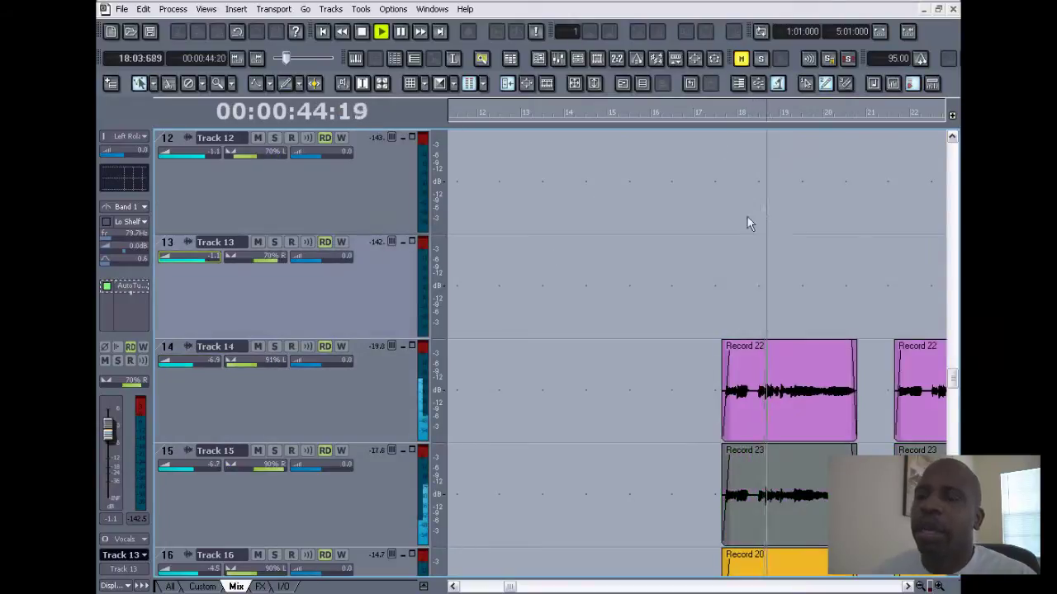
{"action": "scroll", "coordinate": [637, 333], "scroll_direction": "up", "scroll_amount": 9}
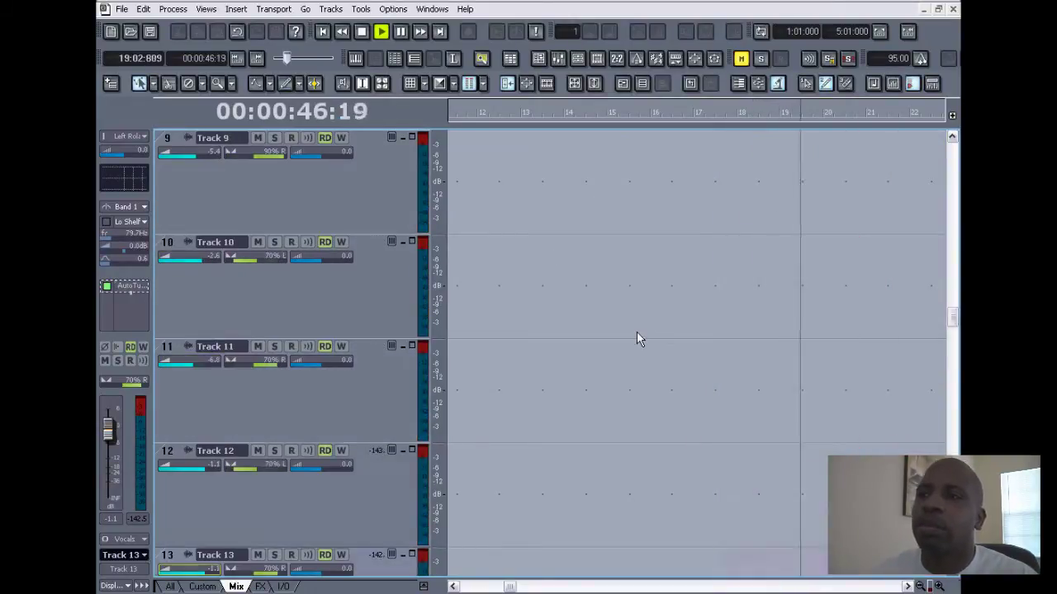
{"action": "scroll", "coordinate": [636, 334], "scroll_direction": "up", "scroll_amount": 2}
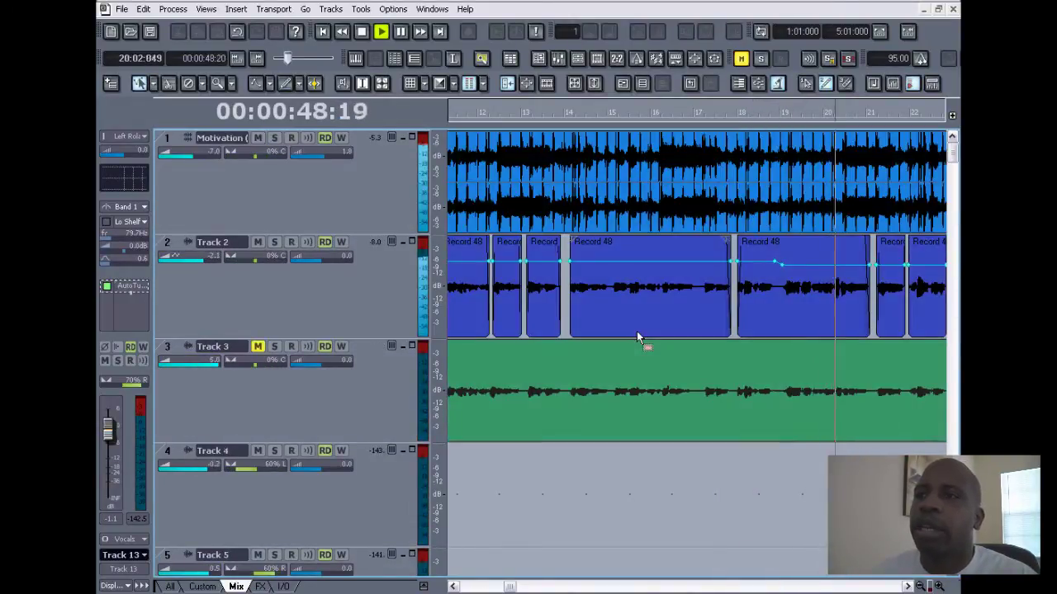
{"action": "scroll", "coordinate": [636, 331], "scroll_direction": "down", "scroll_amount": 4}
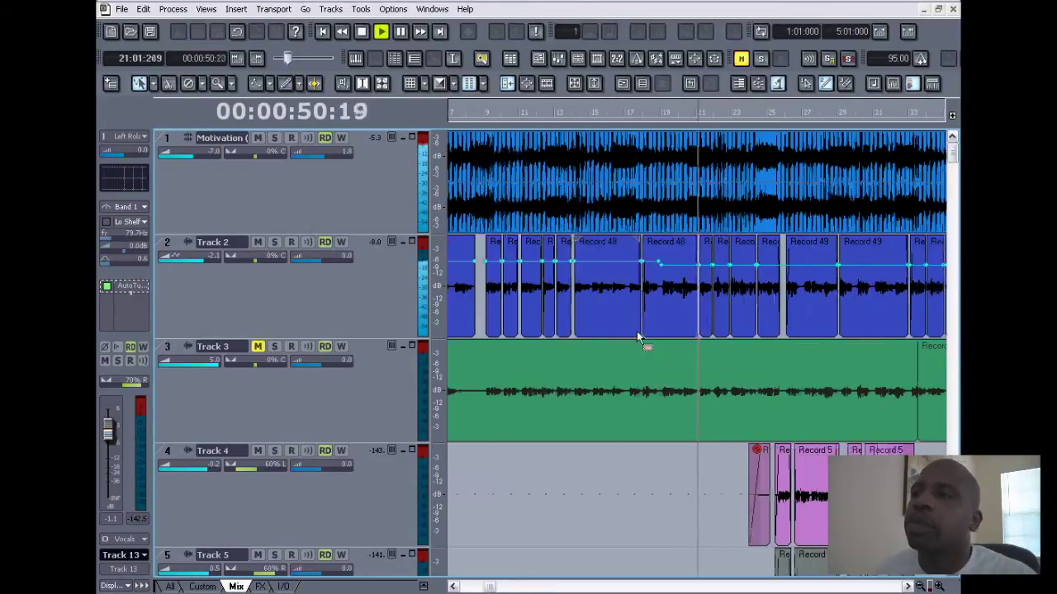
{"action": "scroll", "coordinate": [636, 331], "scroll_direction": "down", "scroll_amount": 1}
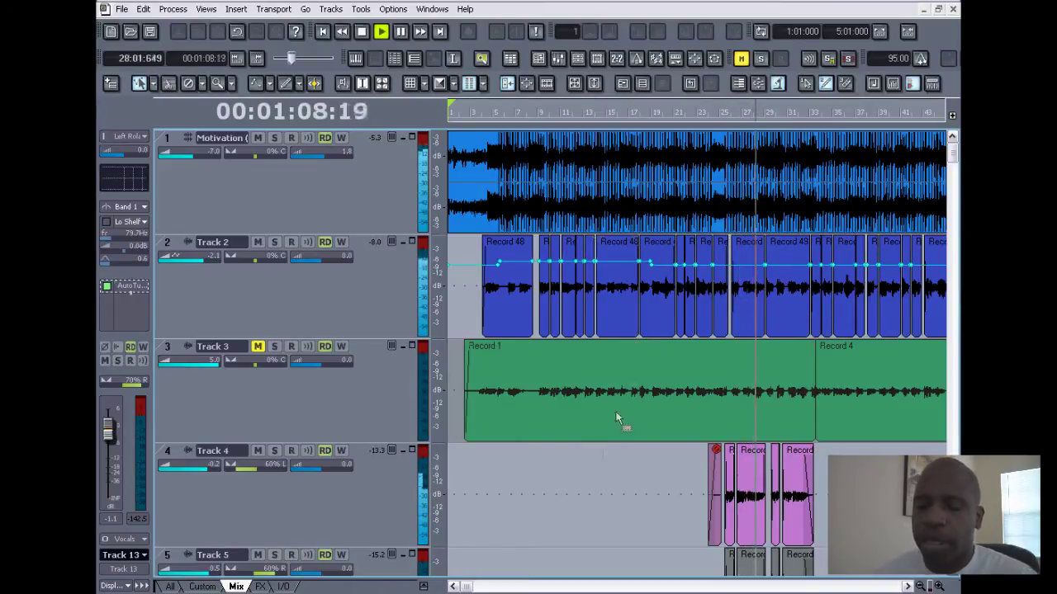
{"action": "key", "text": "space"}
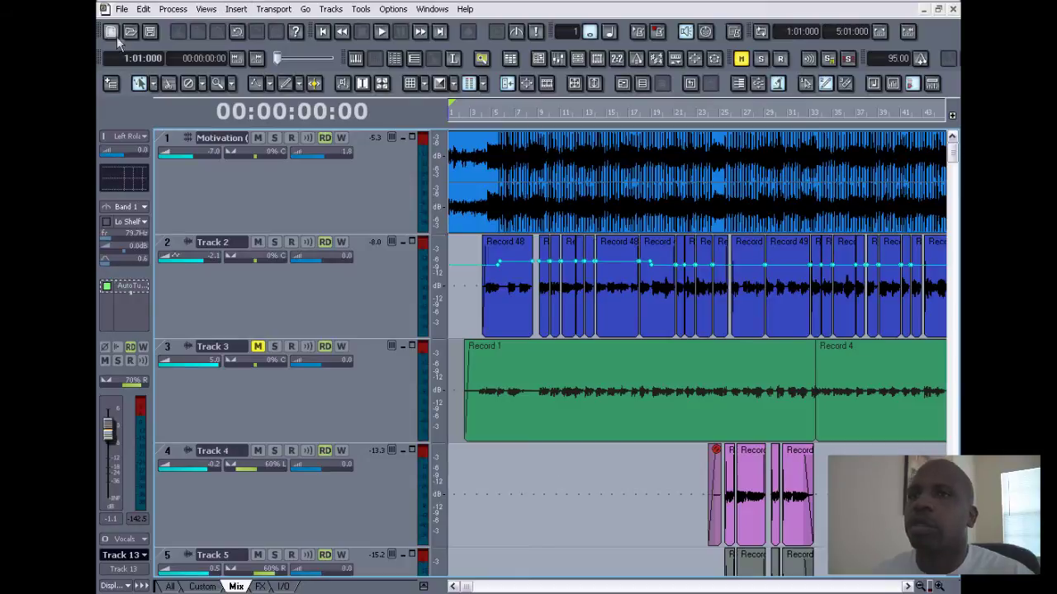
Move the playback position to about 00:00:25:13 in the timeline
{"action": "left_click", "coordinate": [121, 12]}
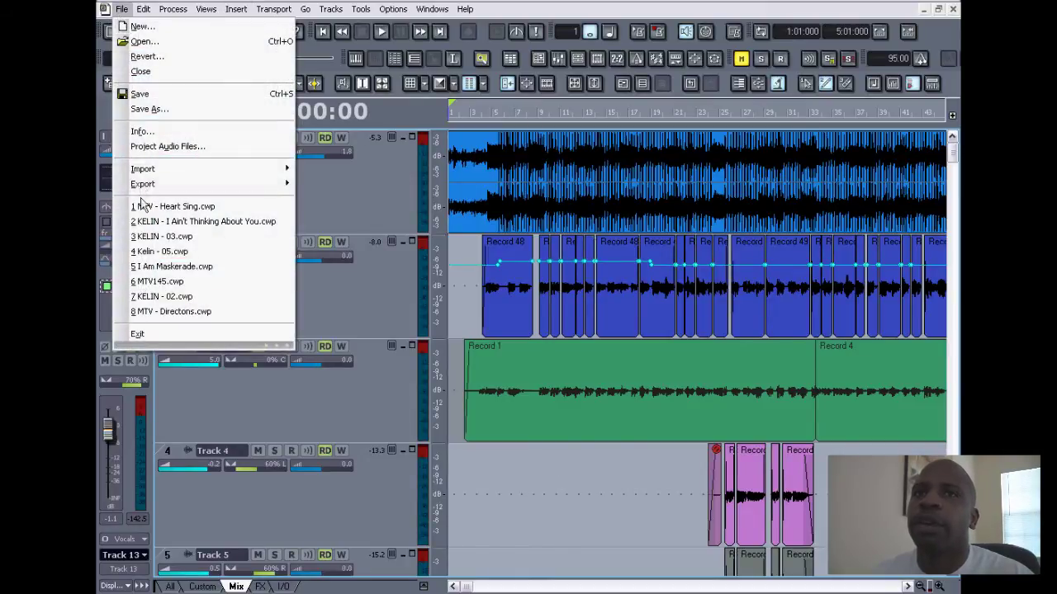
{"action": "left_click", "coordinate": [562, 509]}
{"action": "left_click", "coordinate": [562, 514]}
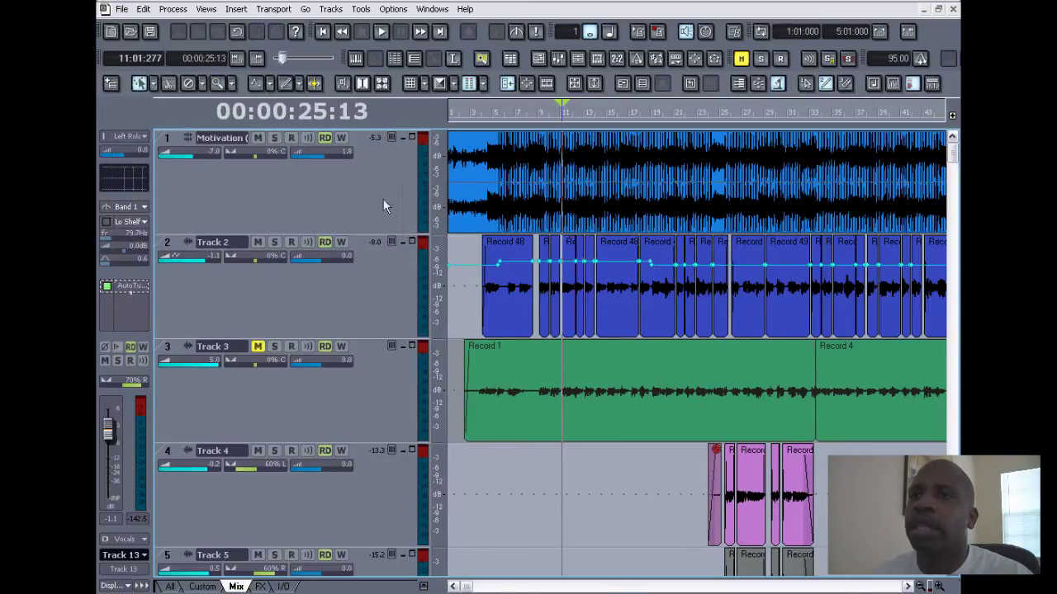
Bring up the Export Audio dialog for the entire mix as a Wave file
{"action": "left_click", "coordinate": [120, 9]}
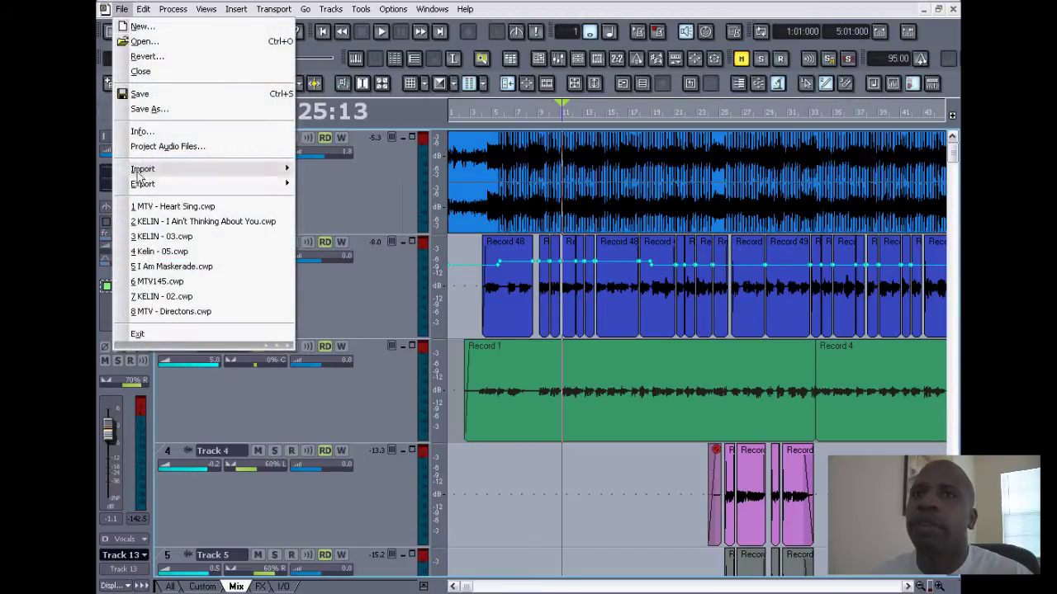
{"action": "mouse_move", "coordinate": [138, 190]}
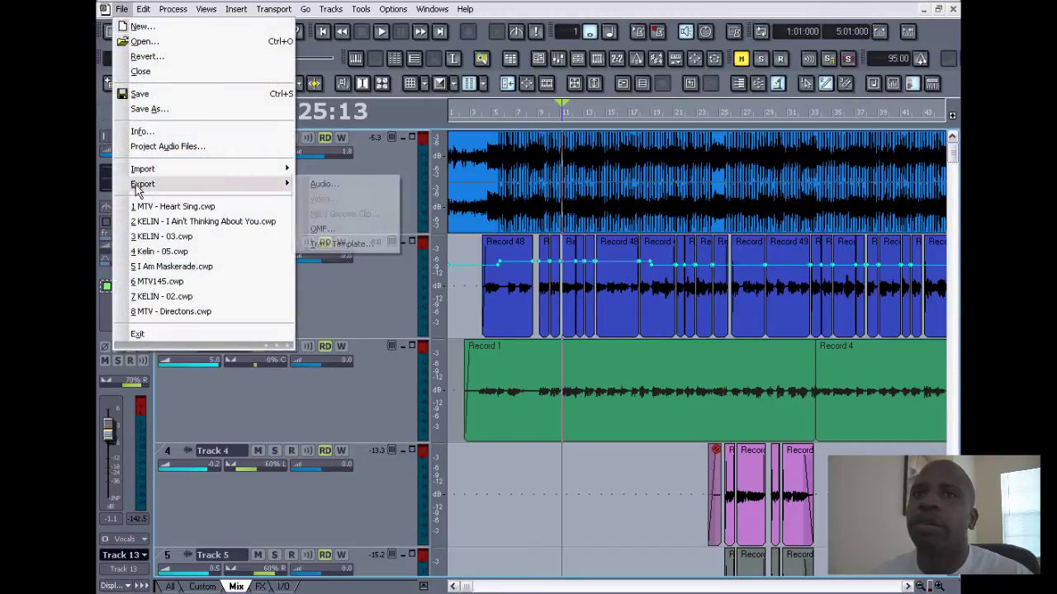
{"action": "left_click", "coordinate": [324, 184]}
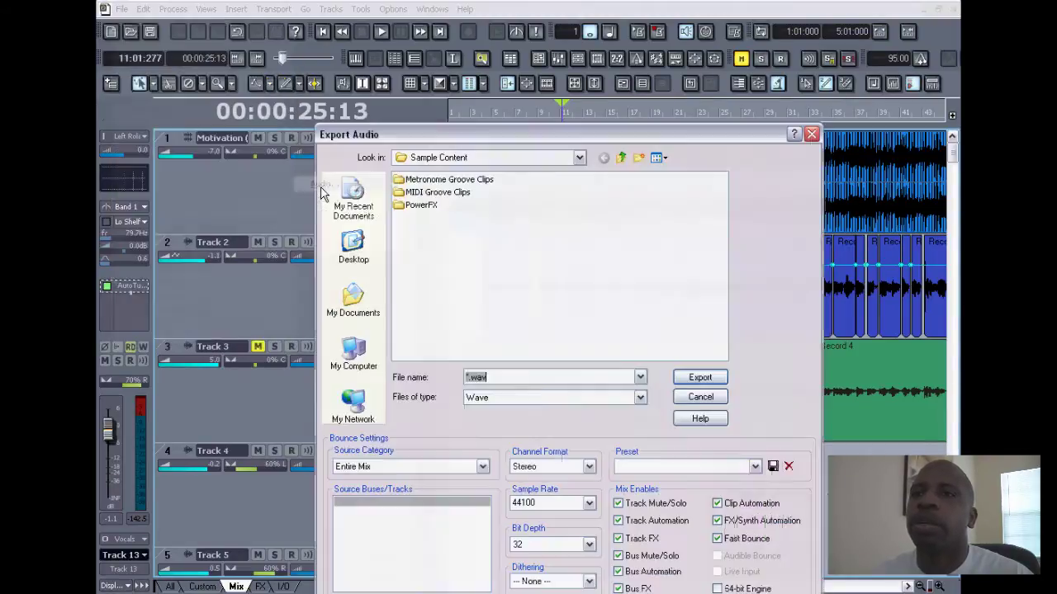
{"action": "left_click", "coordinate": [588, 546]}
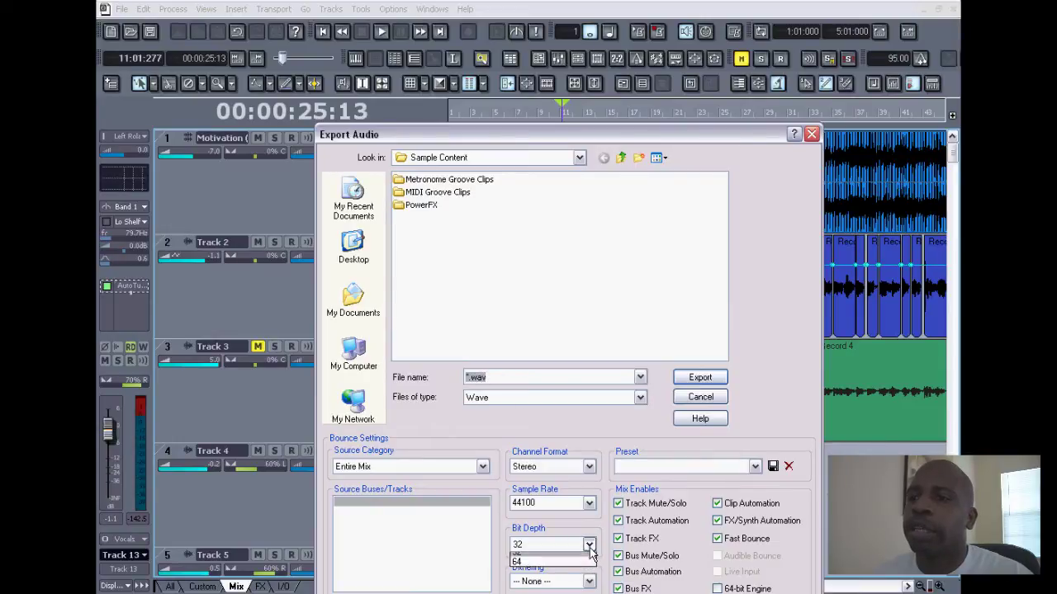
{"action": "left_click", "coordinate": [574, 565]}
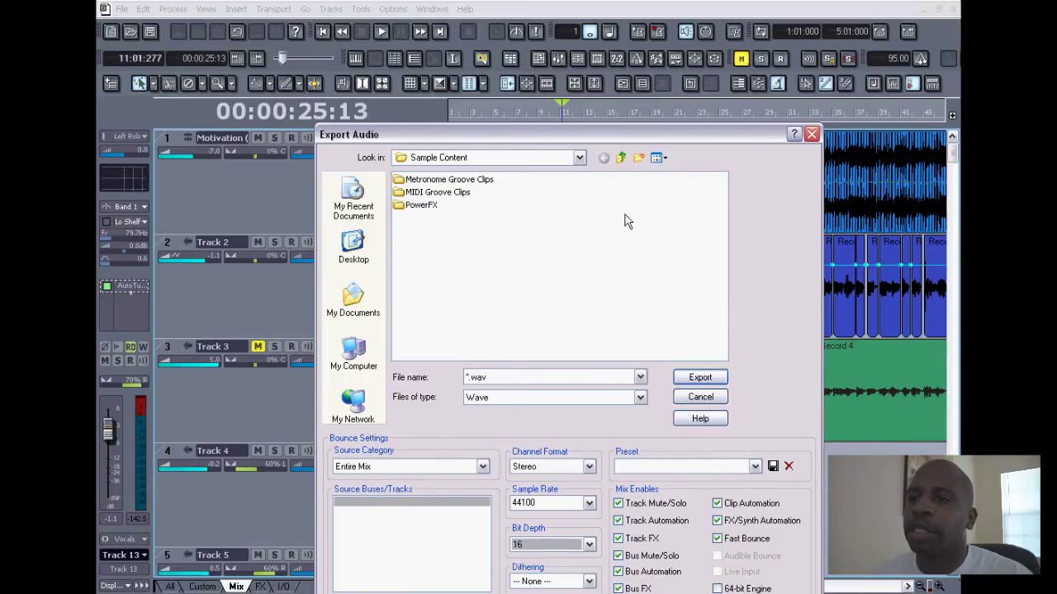
{"action": "left_click_drag", "start_coordinate": [675, 140], "coordinate": [677, 23]}
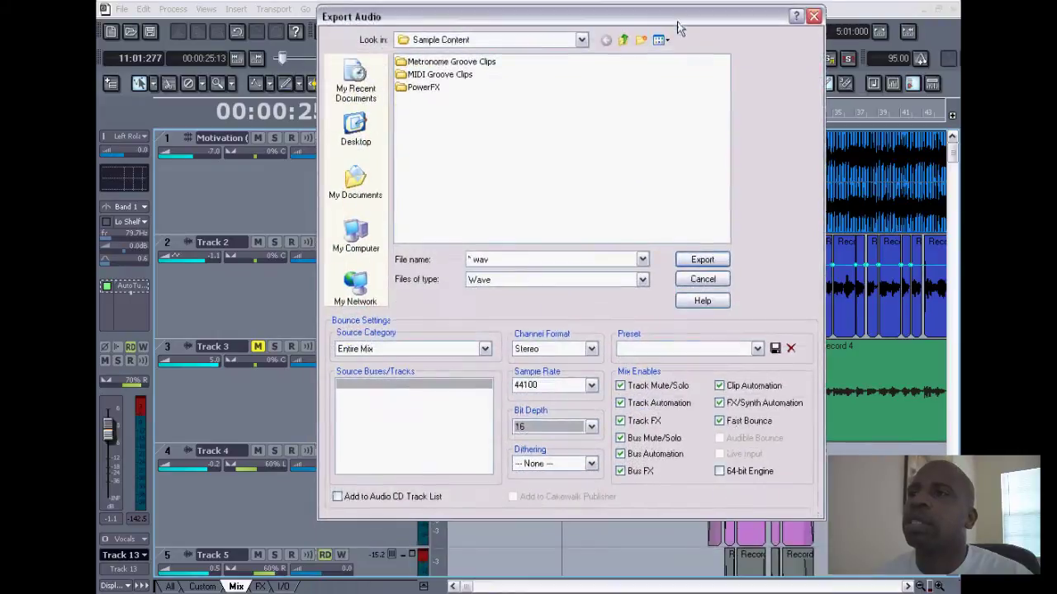
{"action": "left_click", "coordinate": [591, 426]}
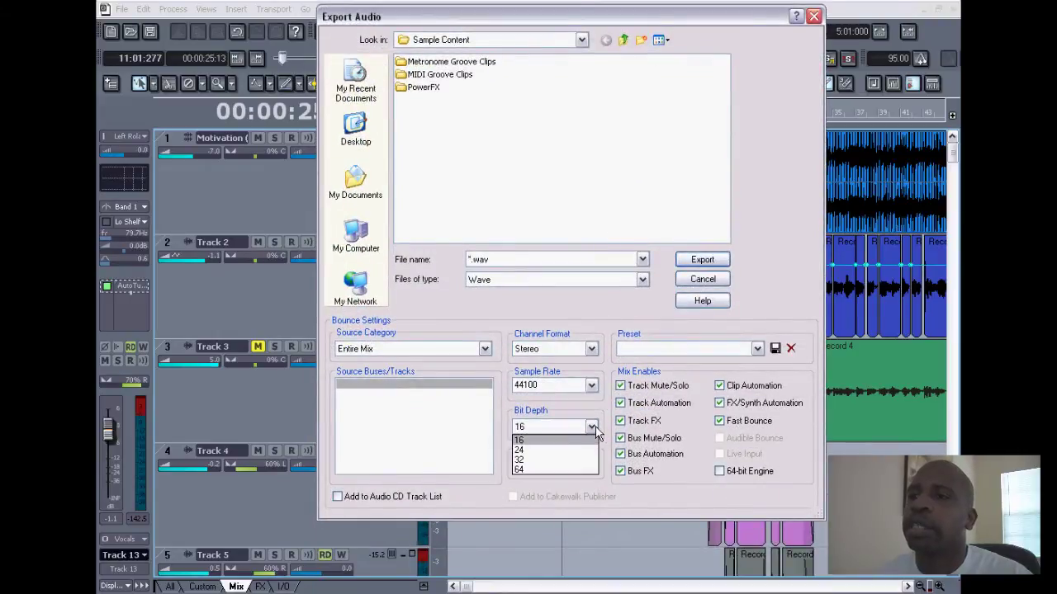
{"action": "left_click", "coordinate": [557, 460]}
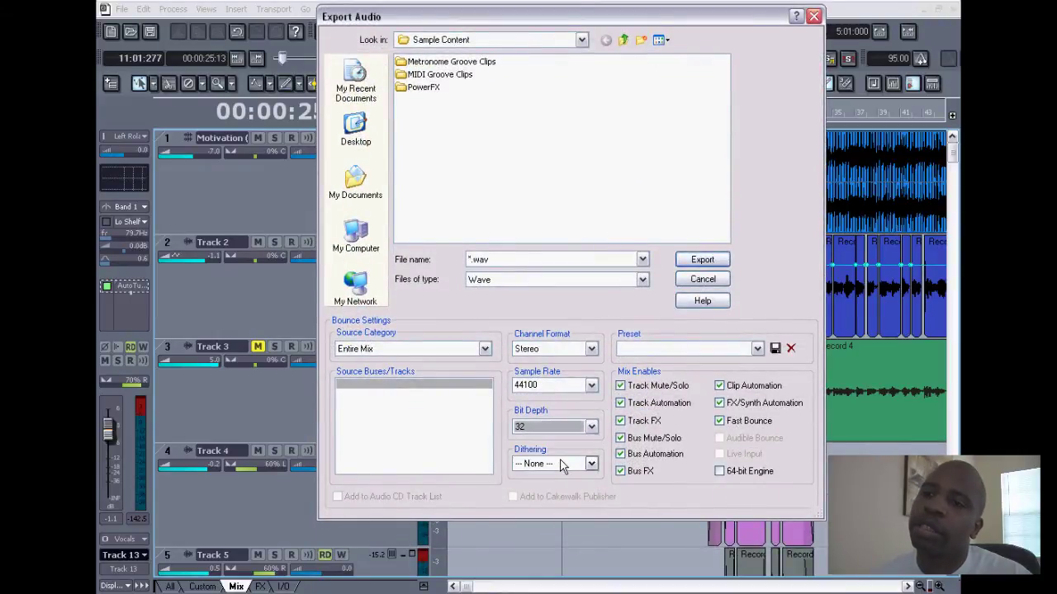
{"action": "left_click", "coordinate": [357, 191]}
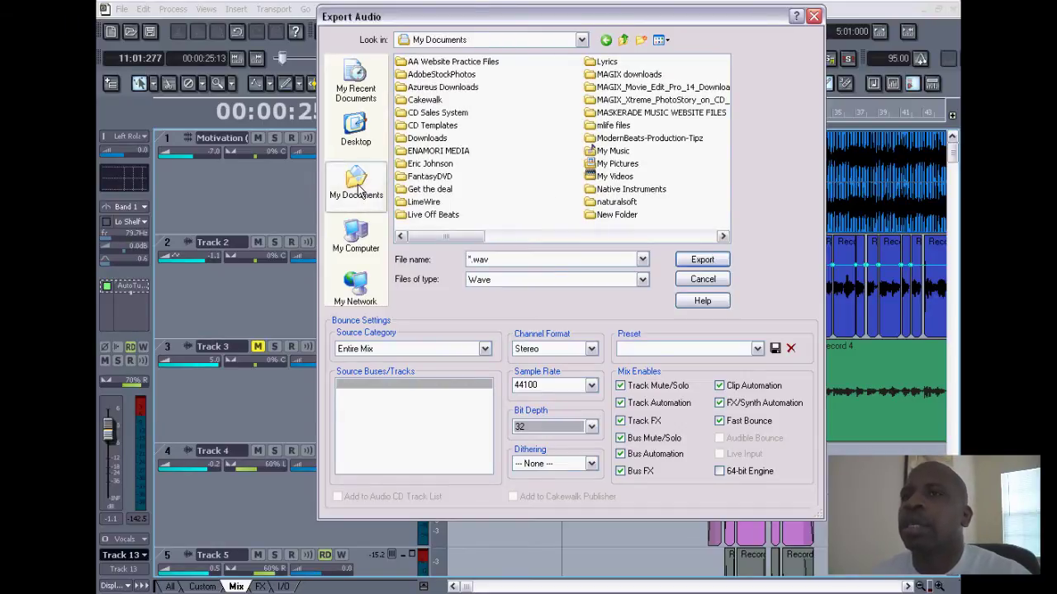
Target My Music > I Am Maskerade > Originals and name the file 'My Heart Wanna Dance'
{"action": "double_click", "coordinate": [618, 153]}
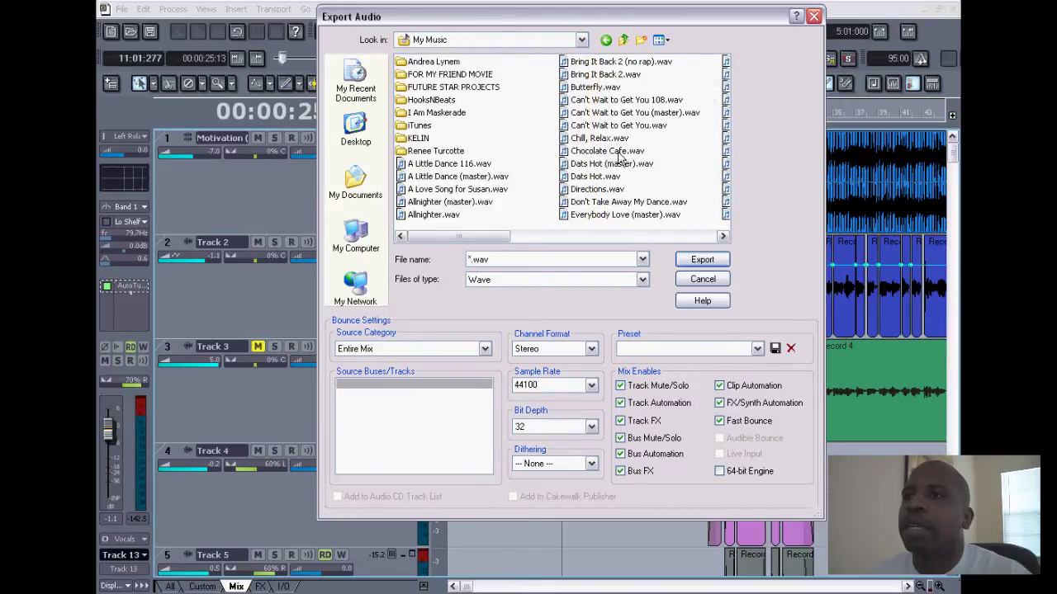
{"action": "double_click", "coordinate": [405, 115]}
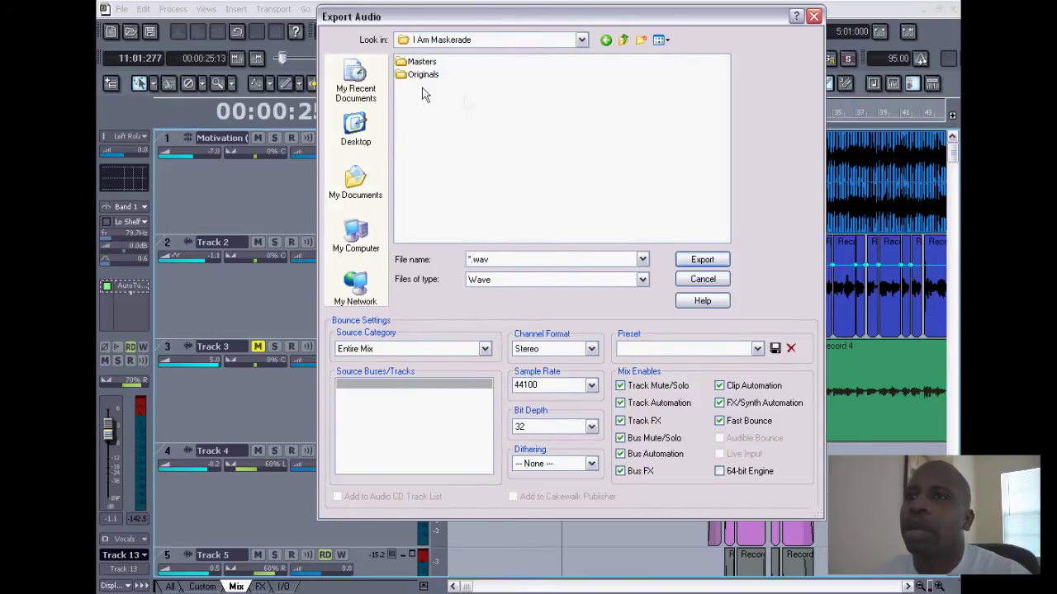
{"action": "left_click", "coordinate": [404, 80]}
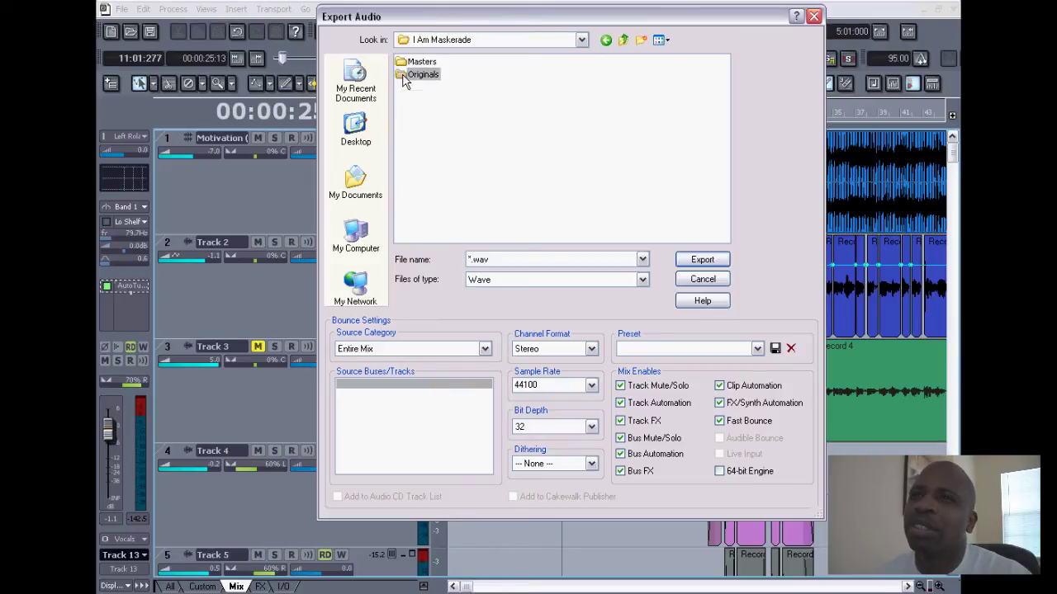
{"action": "double_click", "coordinate": [404, 80]}
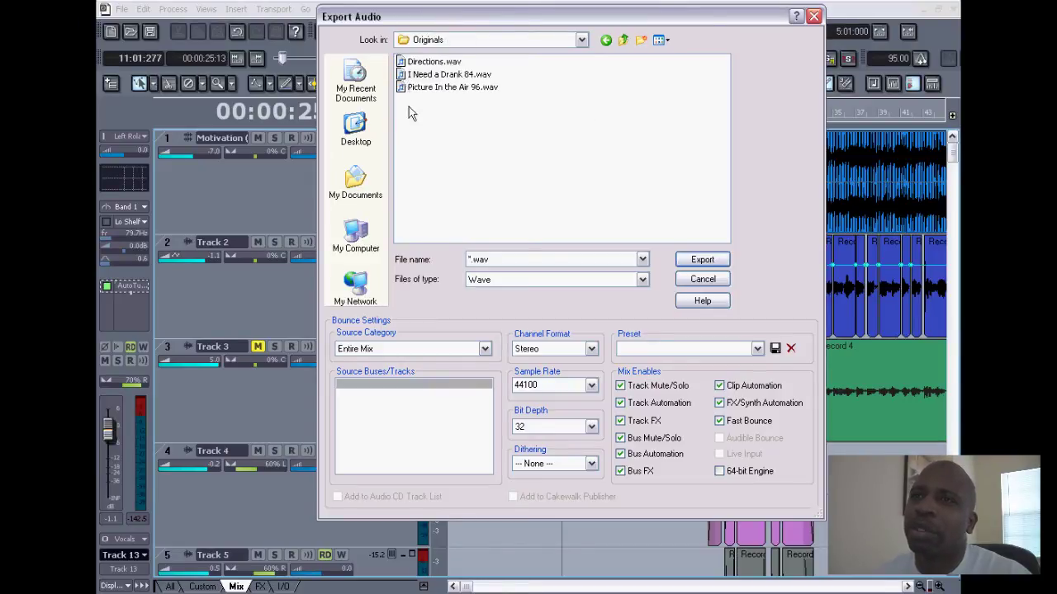
{"action": "double_click", "coordinate": [487, 260]}
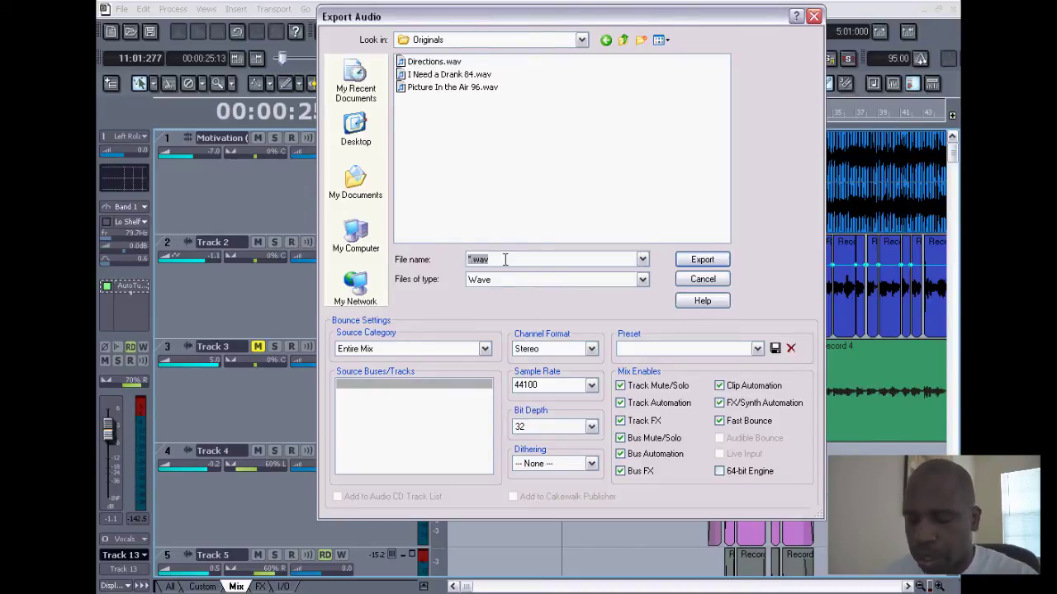
{"action": "type", "text": "My Heart Wanna Dance"}
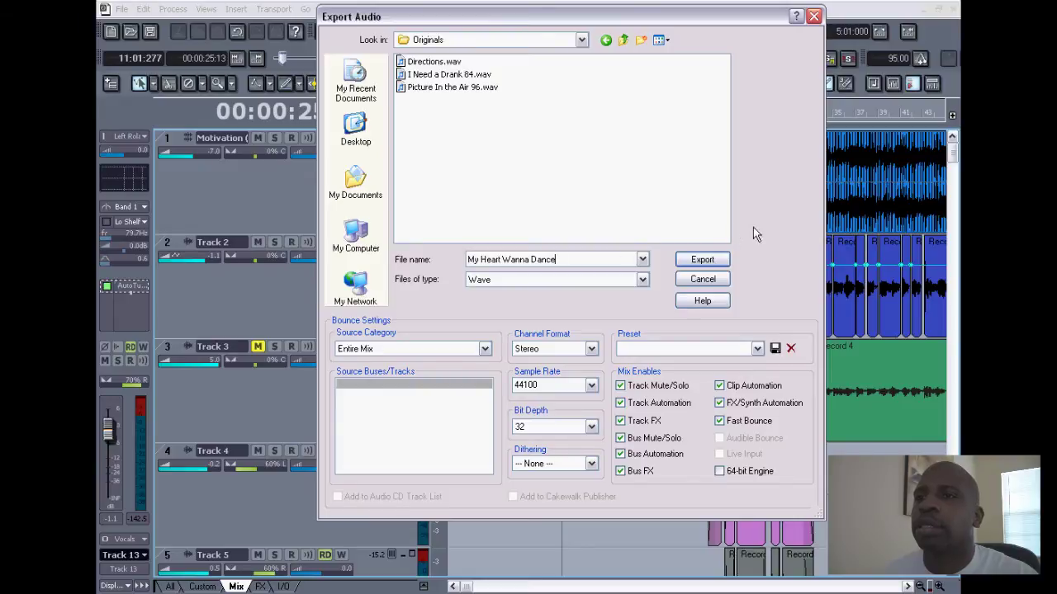
Export the mix as 'My Heart Wanna Dance' into the Originals folder
{"action": "left_click", "coordinate": [702, 260]}
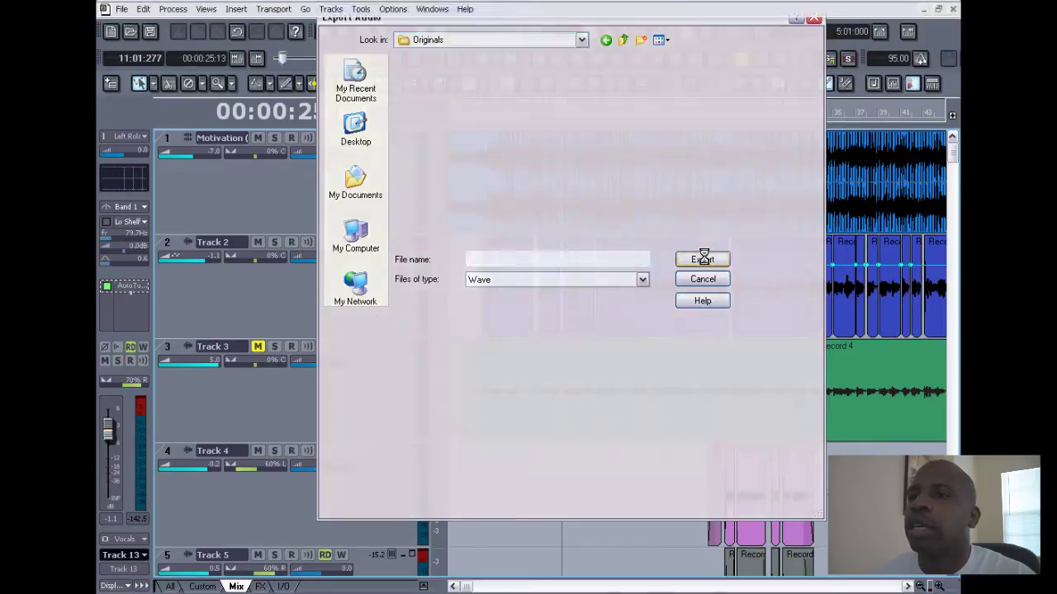